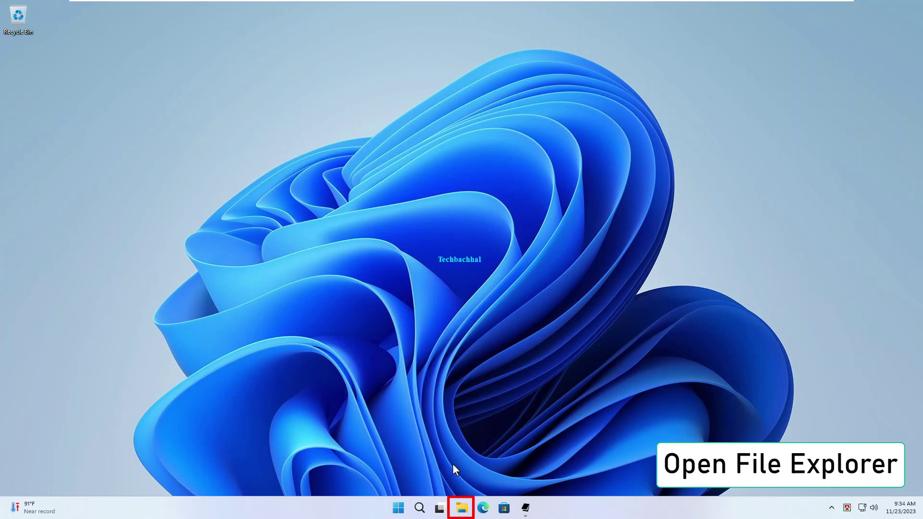
Browse in File Explorer from This PC through Local Disk (C:) and Windows into System32.
{"action": "left_click", "coordinate": [462, 507]}
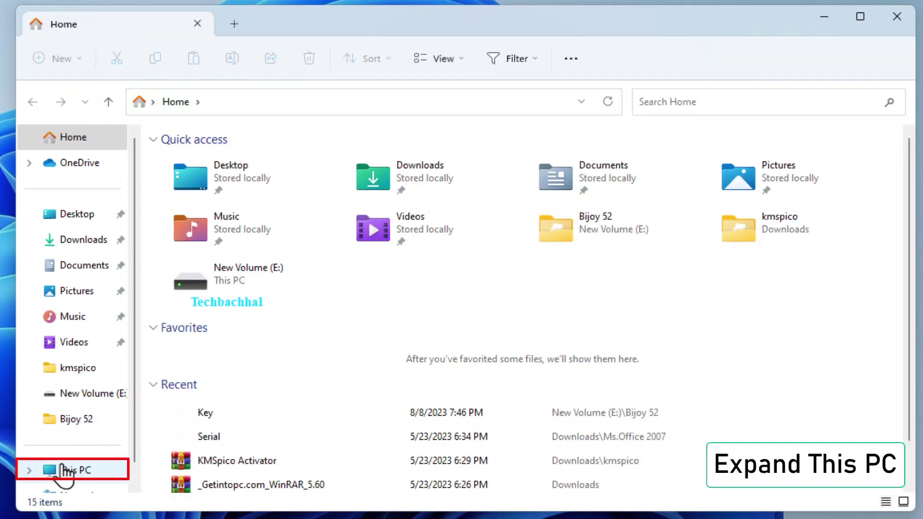
{"action": "left_click", "coordinate": [73, 474]}
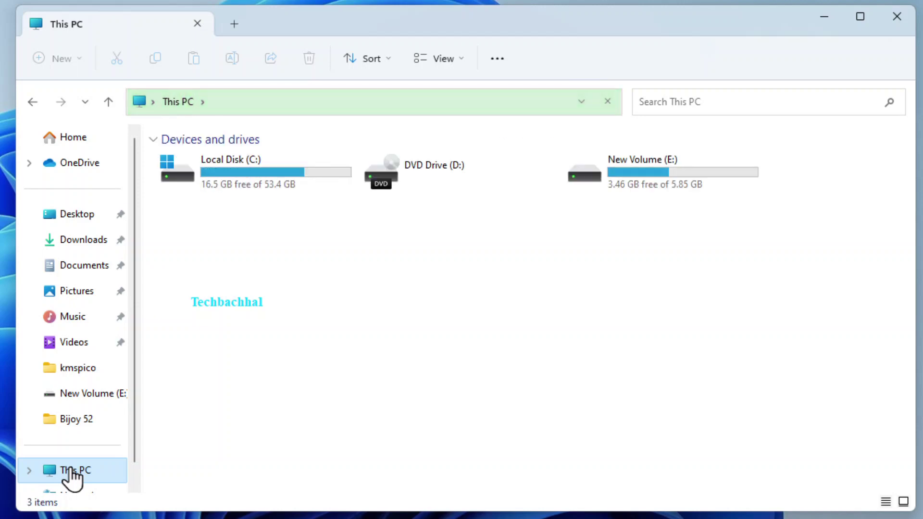
{"action": "double_click", "coordinate": [233, 166]}
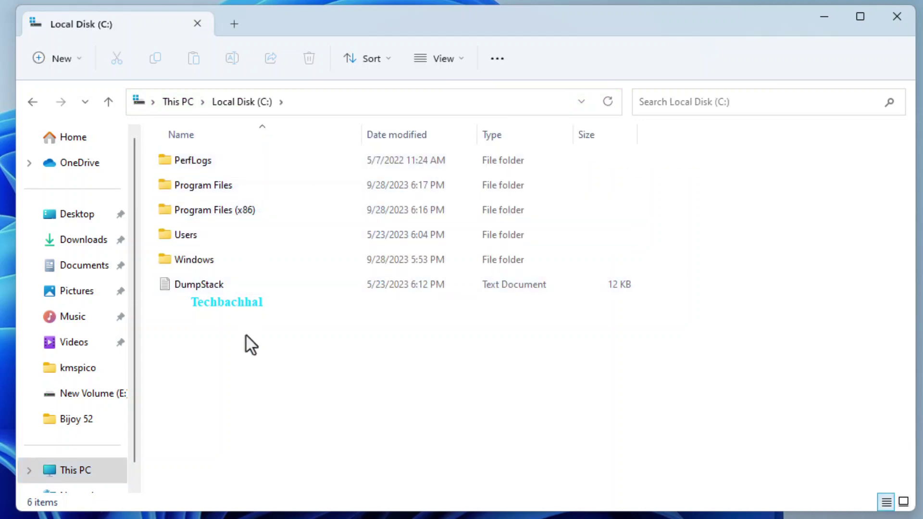
{"action": "left_click", "coordinate": [224, 263]}
{"action": "double_click", "coordinate": [223, 260]}
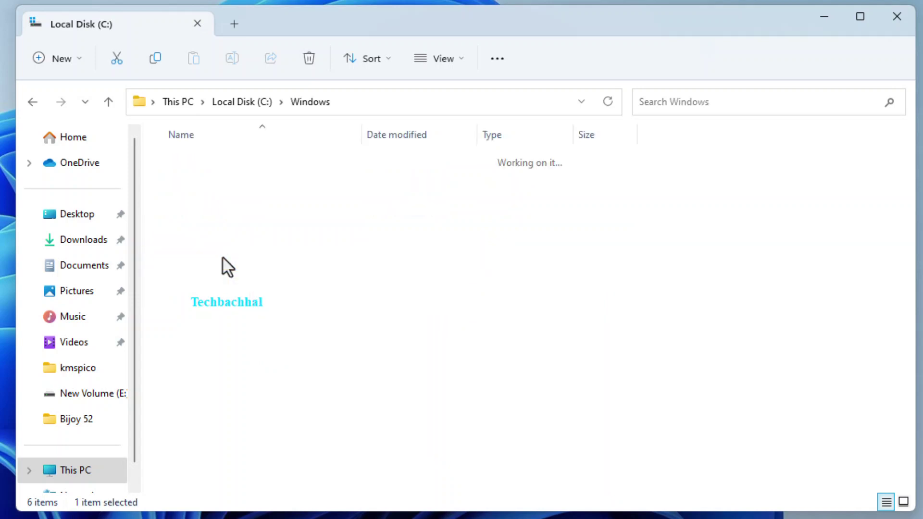
{"action": "scroll", "coordinate": [218, 281], "scroll_direction": "down", "scroll_amount": 10}
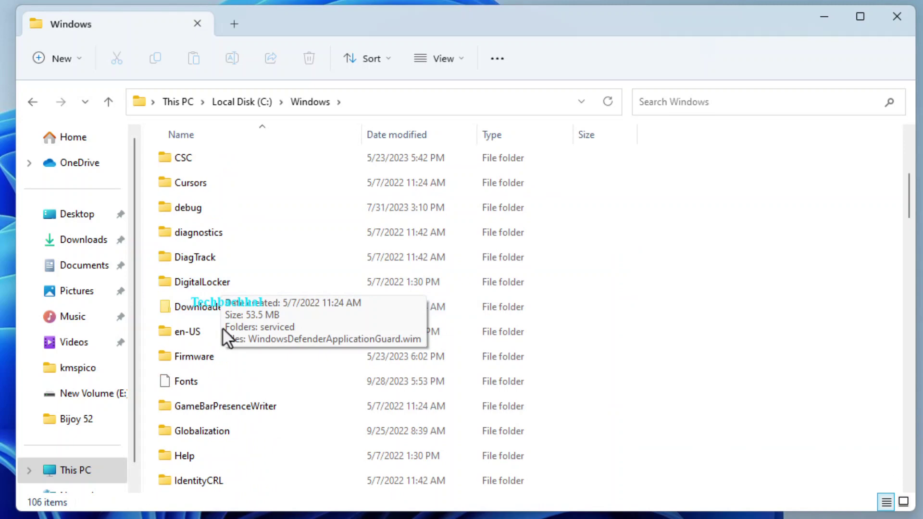
{"action": "scroll", "coordinate": [225, 338], "scroll_direction": "down", "scroll_amount": 11}
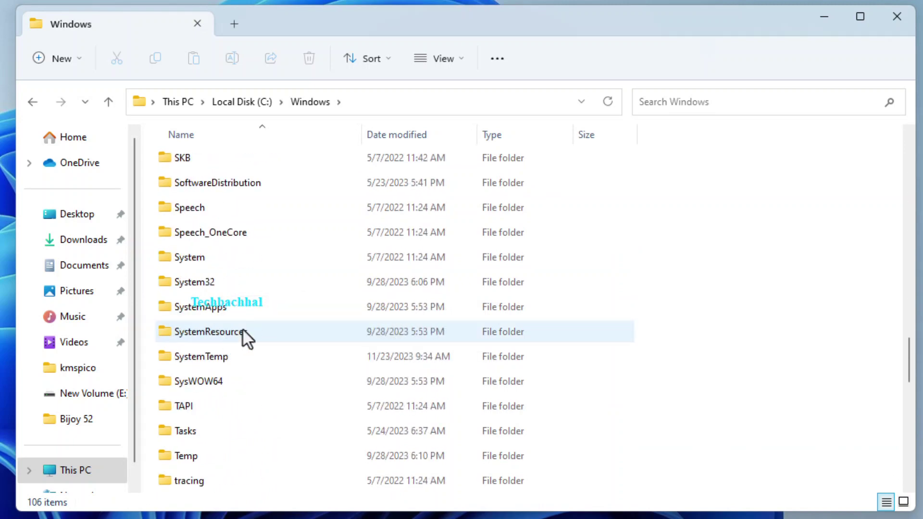
{"action": "double_click", "coordinate": [243, 283]}
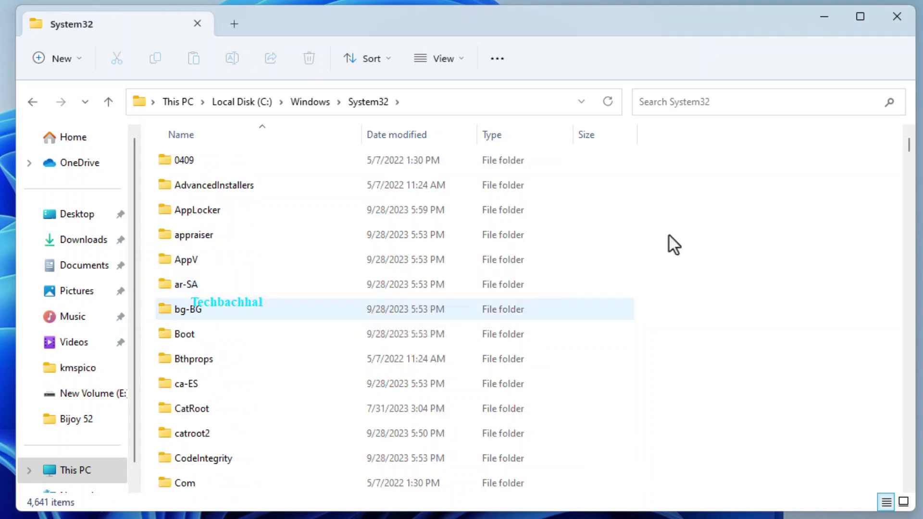
Search System32 for 'appwiz' and launch appwiz.cpl to bring up Programs and Features.
{"action": "left_click", "coordinate": [709, 102]}
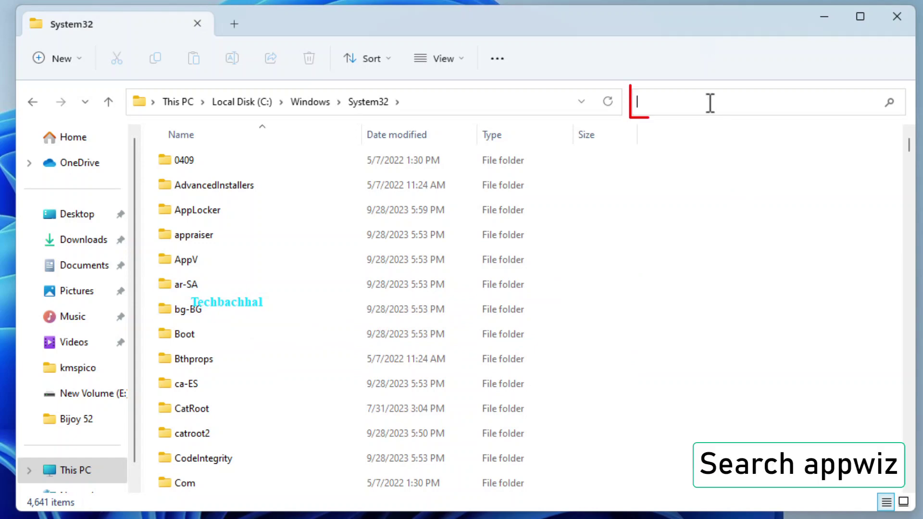
{"action": "type", "text": "ap"}
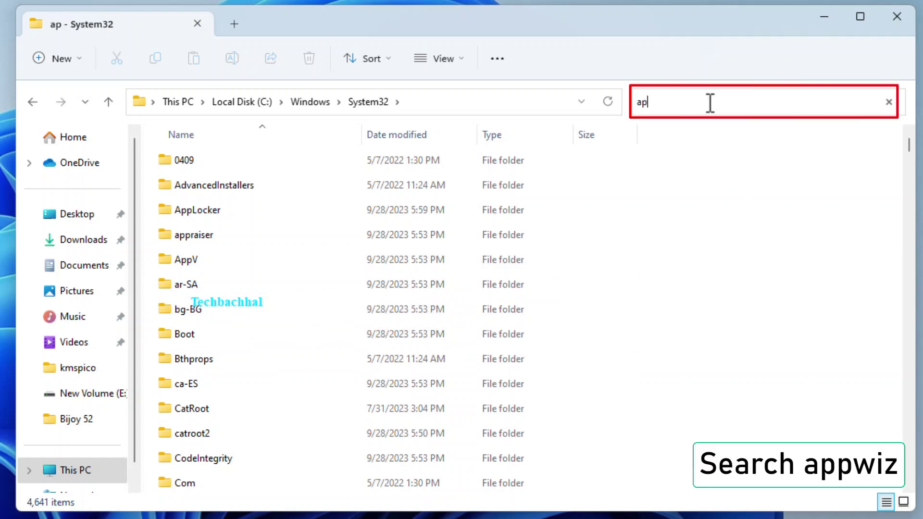
{"action": "type", "text": "pwi"}
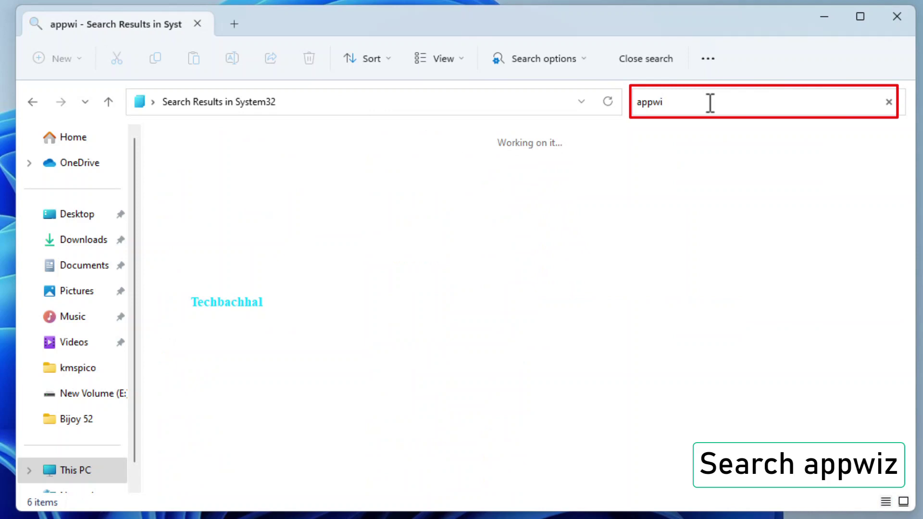
{"action": "type", "text": "z"}
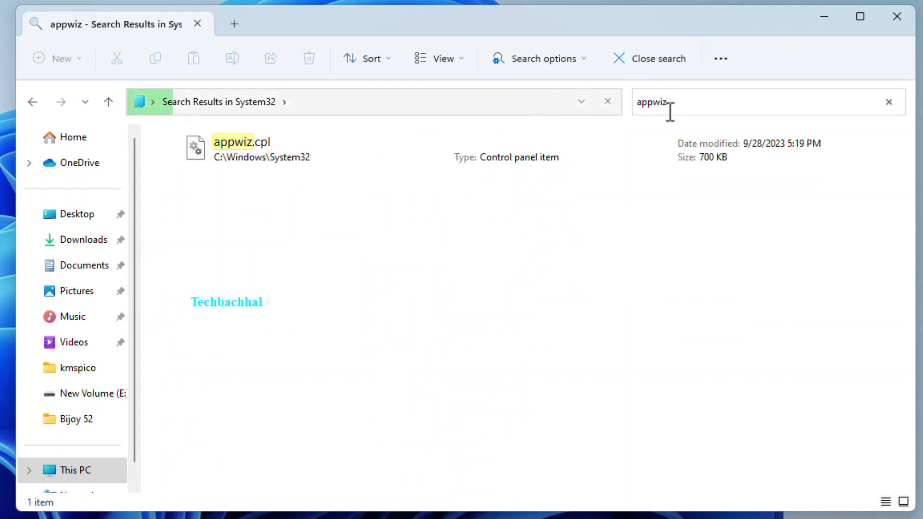
{"action": "left_click", "coordinate": [240, 149]}
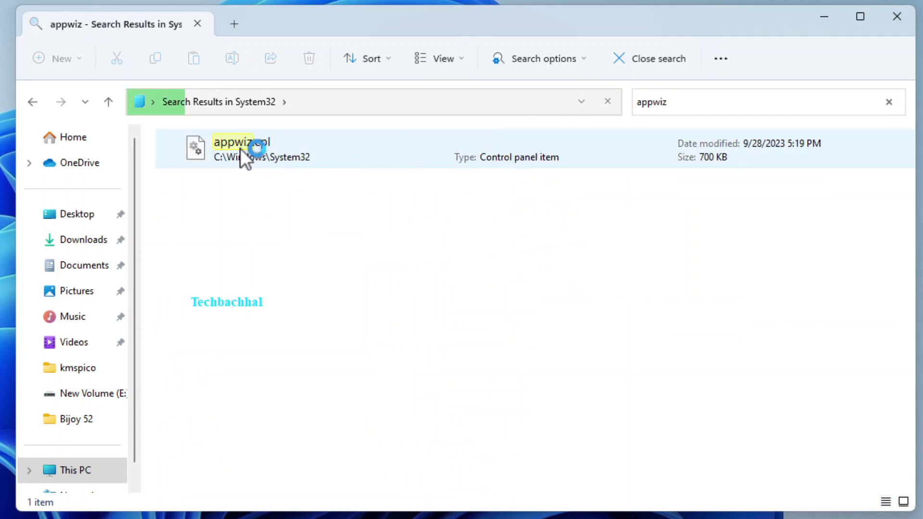
{"action": "double_click", "coordinate": [327, 153]}
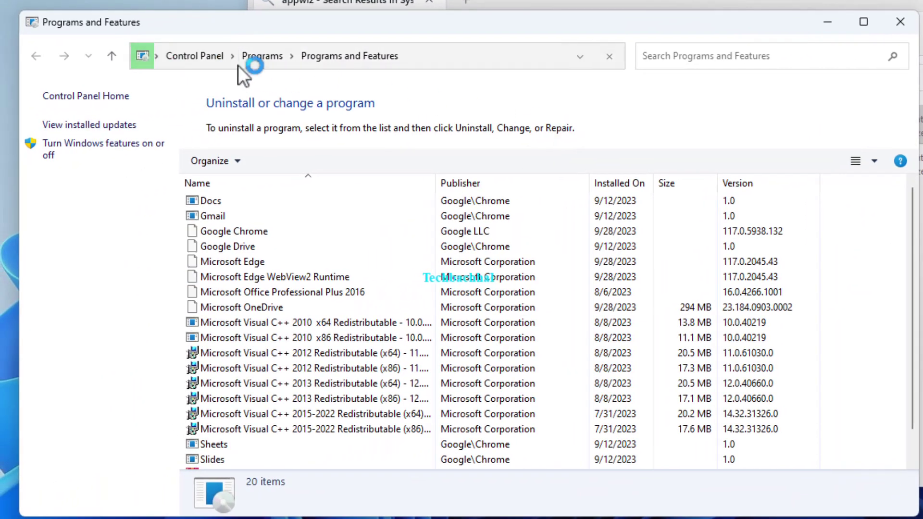
Go up to the Control Panel home page via the breadcrumb, then close the window.
{"action": "left_click", "coordinate": [203, 58]}
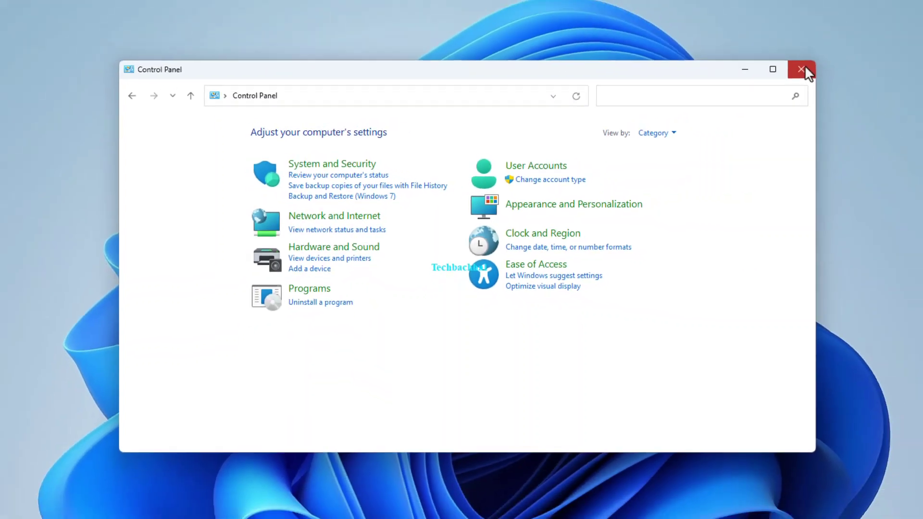
{"action": "left_click", "coordinate": [804, 68]}
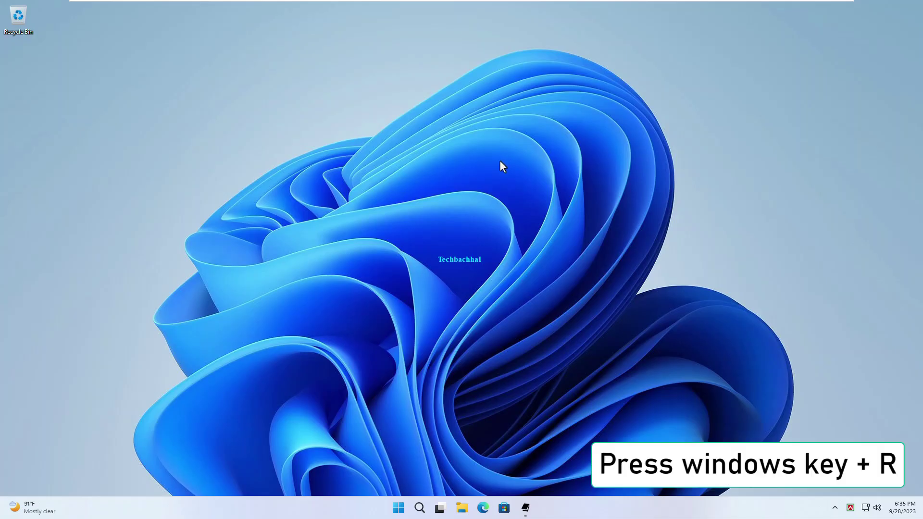
{"action": "key", "text": "super+r"}
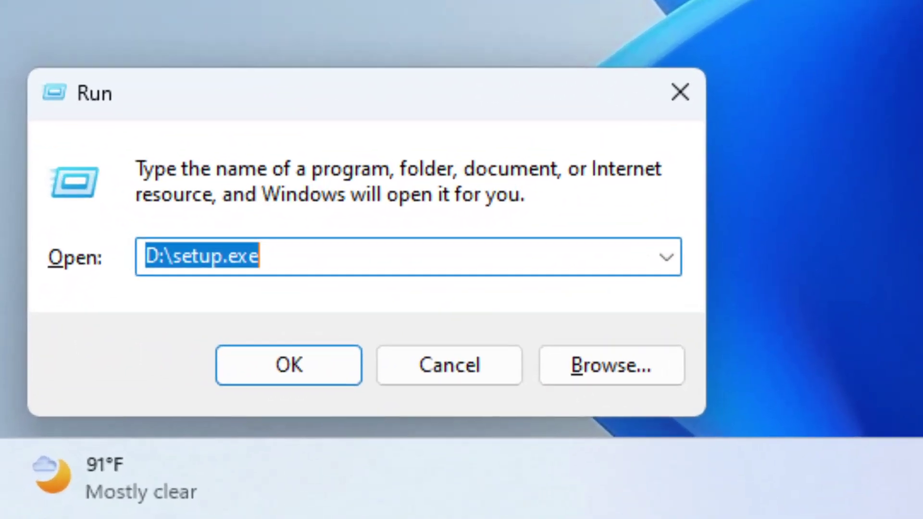
{"action": "type", "text": "control"}
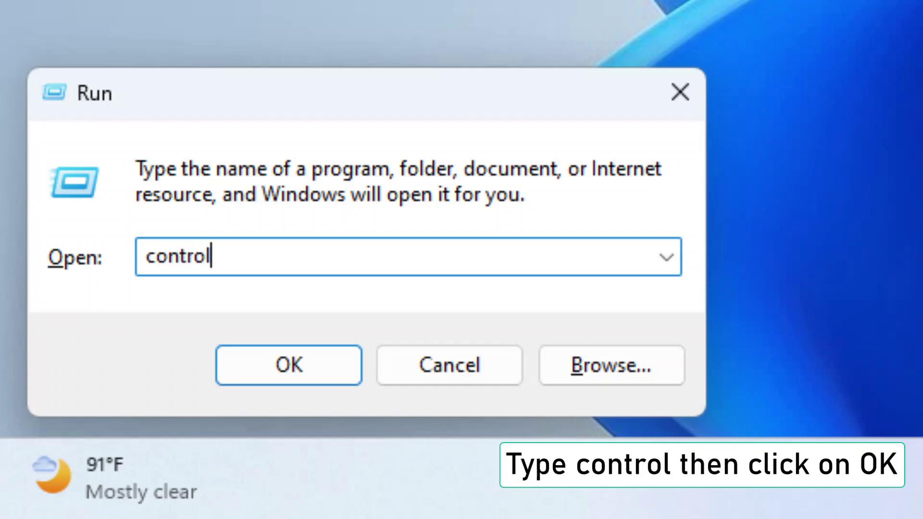
{"action": "left_click", "coordinate": [291, 366]}
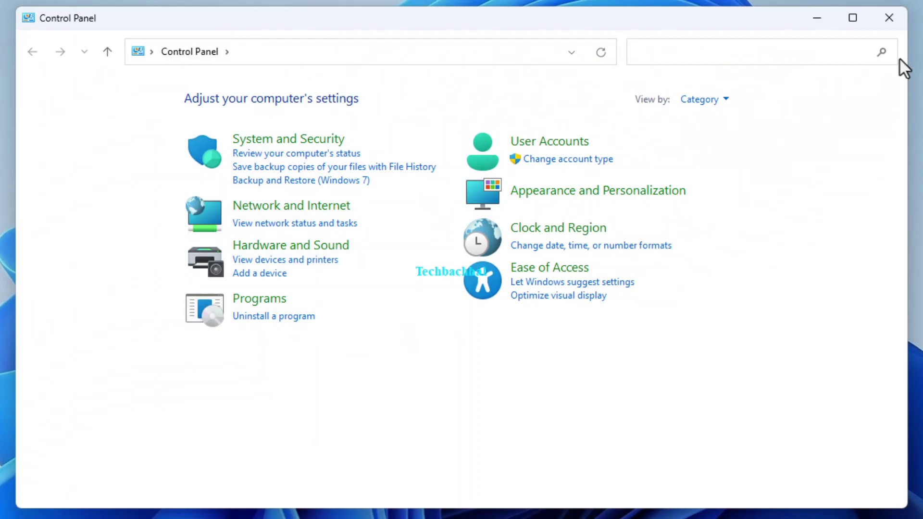
{"action": "left_click", "coordinate": [874, 35]}
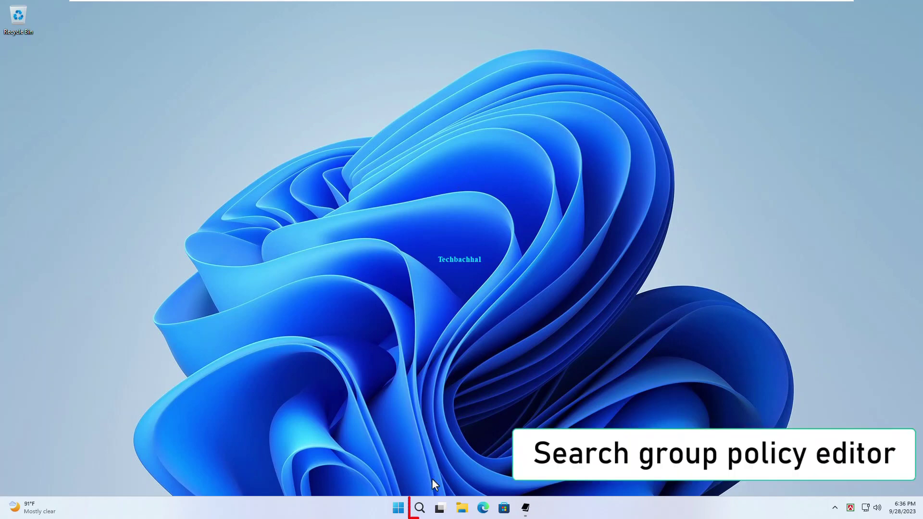
Search Windows for 'local group' and launch the Edit group policy match.
{"action": "left_click", "coordinate": [419, 509]}
{"action": "type", "text": "loca"}
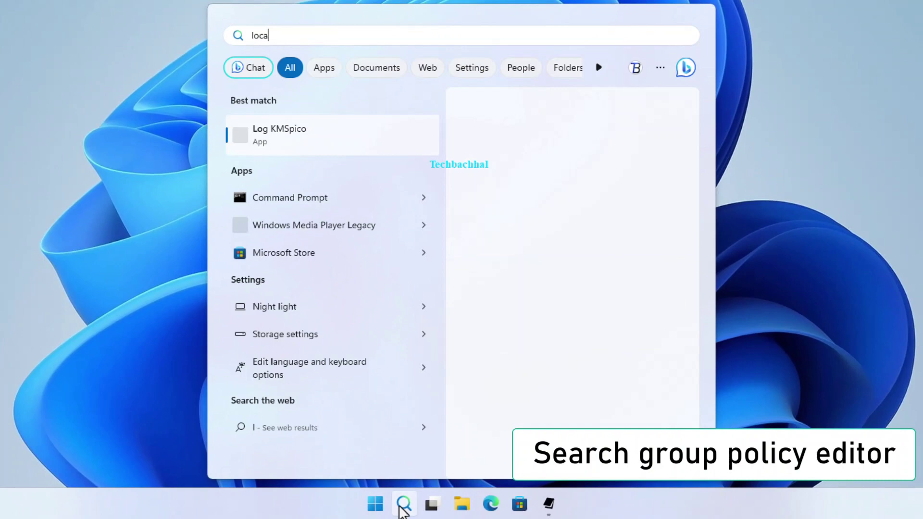
{"action": "type", "text": "l gr"}
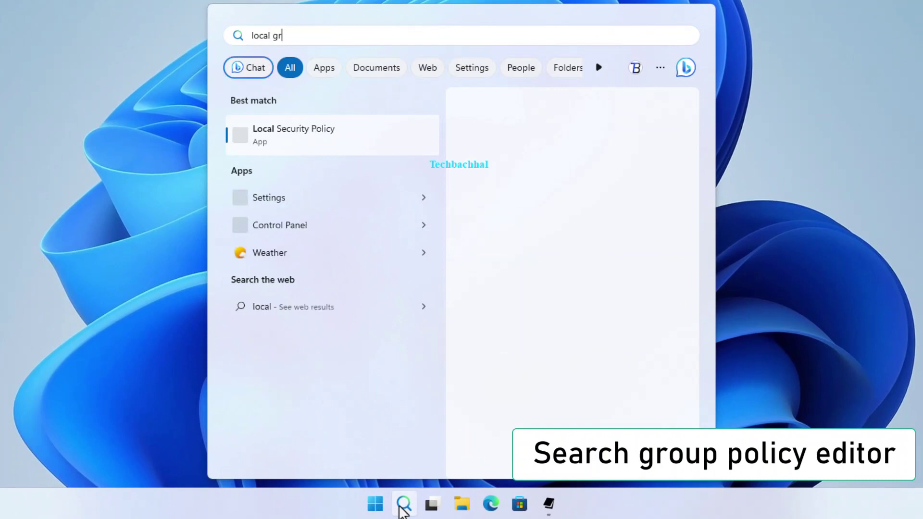
{"action": "type", "text": "oup"}
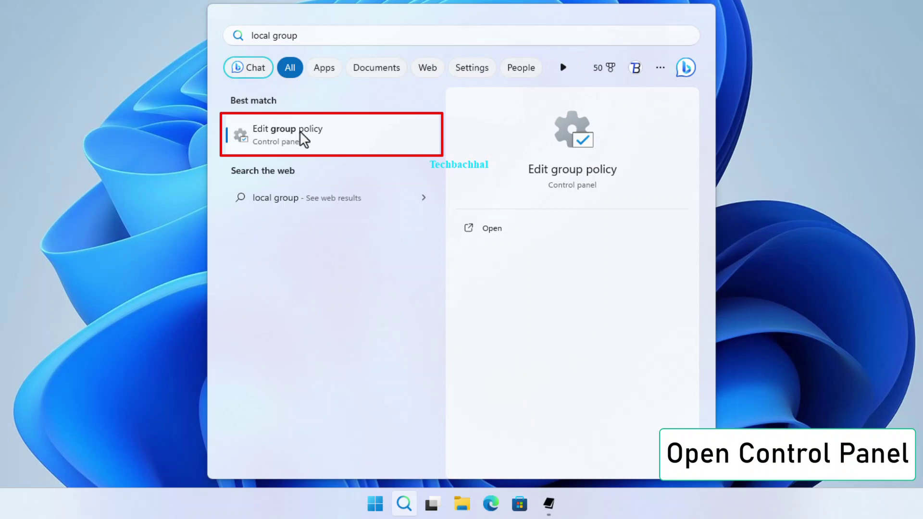
{"action": "key", "text": "Return"}
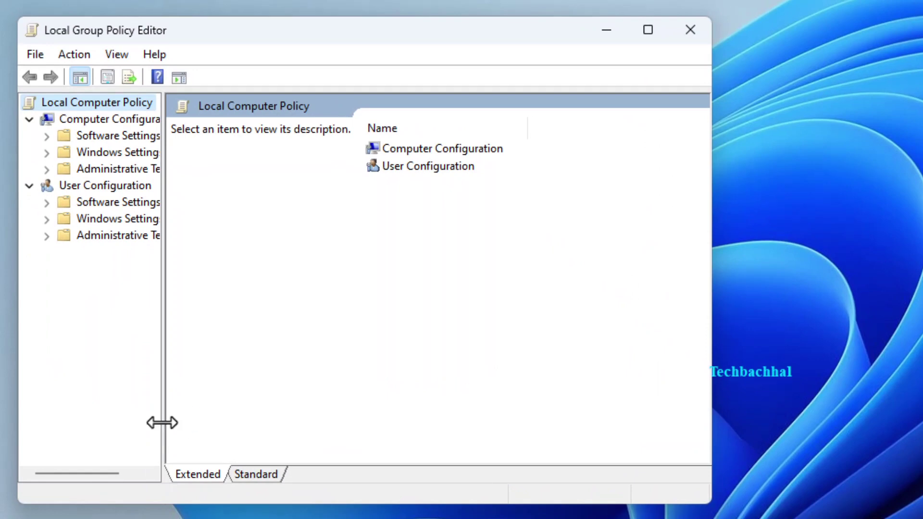
Under User Configuration > Administrative Templates > Control Panel, open 'Prohibit access to Control Panel and PC settings'.
{"action": "left_click_drag", "start_coordinate": [164, 421], "coordinate": [247, 421]}
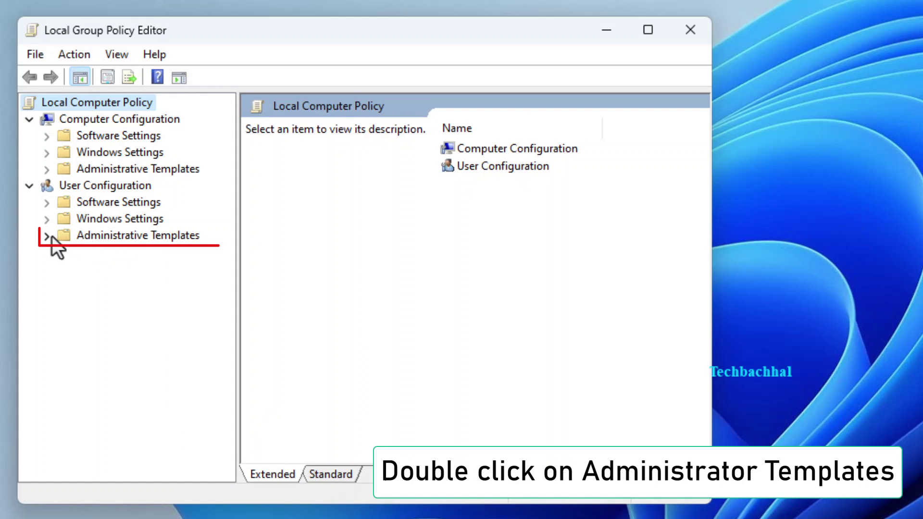
{"action": "double_click", "coordinate": [70, 235]}
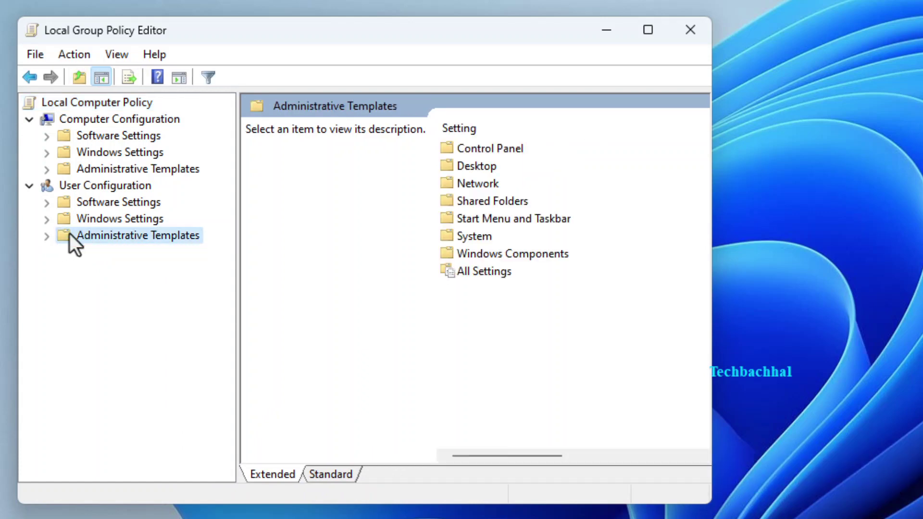
{"action": "double_click", "coordinate": [476, 150]}
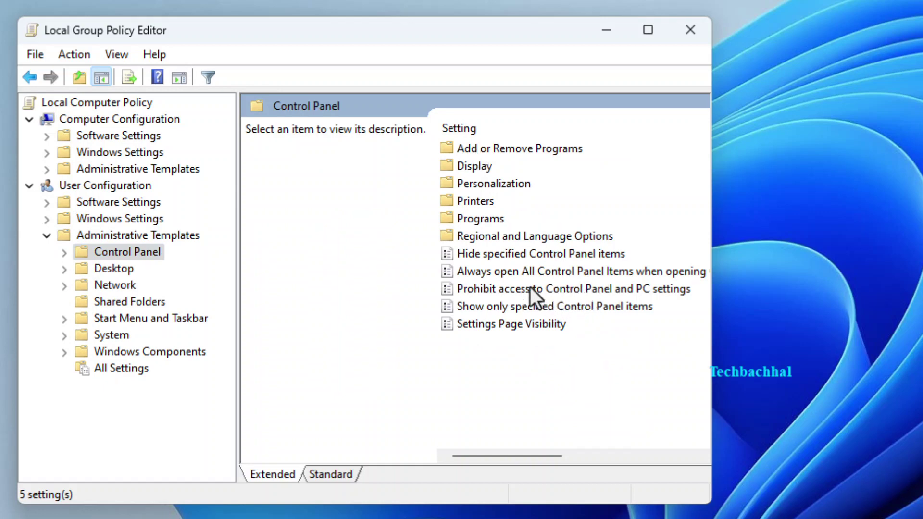
{"action": "left_click", "coordinate": [518, 292]}
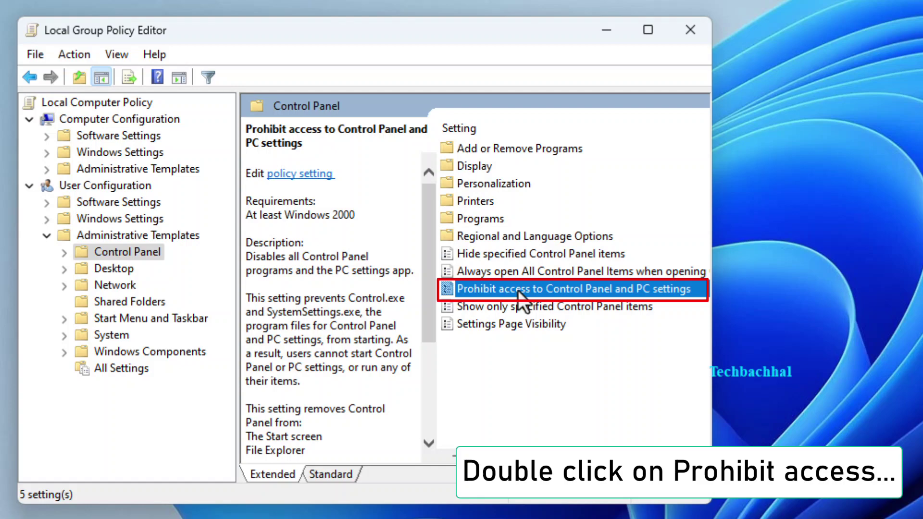
{"action": "double_click", "coordinate": [518, 292]}
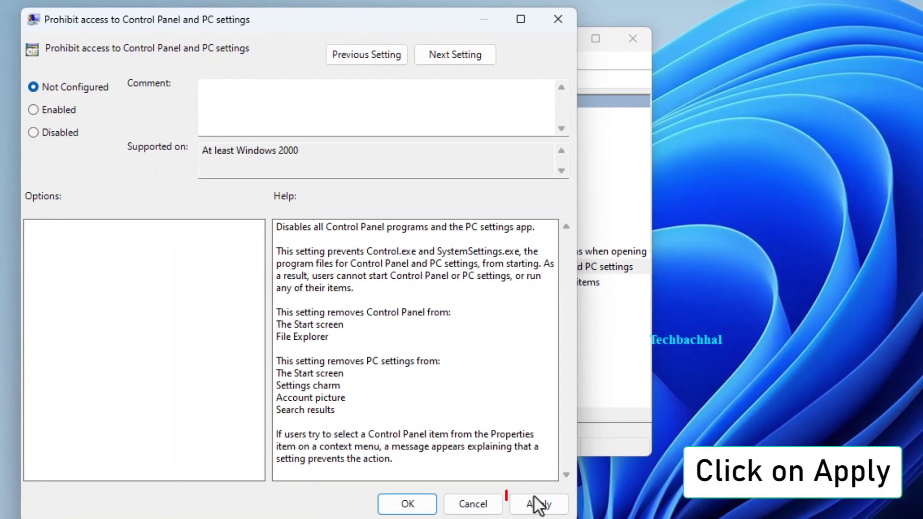
Apply Not Configured to the Prohibit access policy and confirm with OK.
{"action": "left_click", "coordinate": [535, 504]}
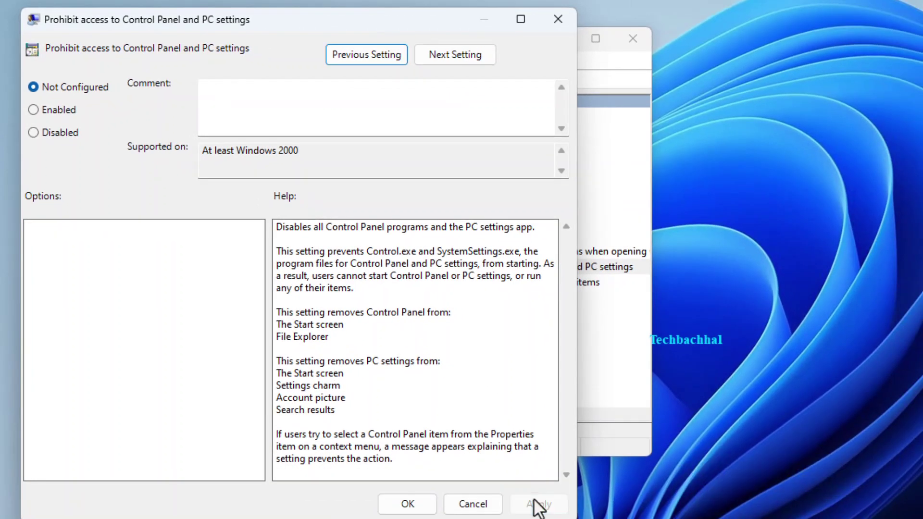
{"action": "left_click", "coordinate": [408, 503]}
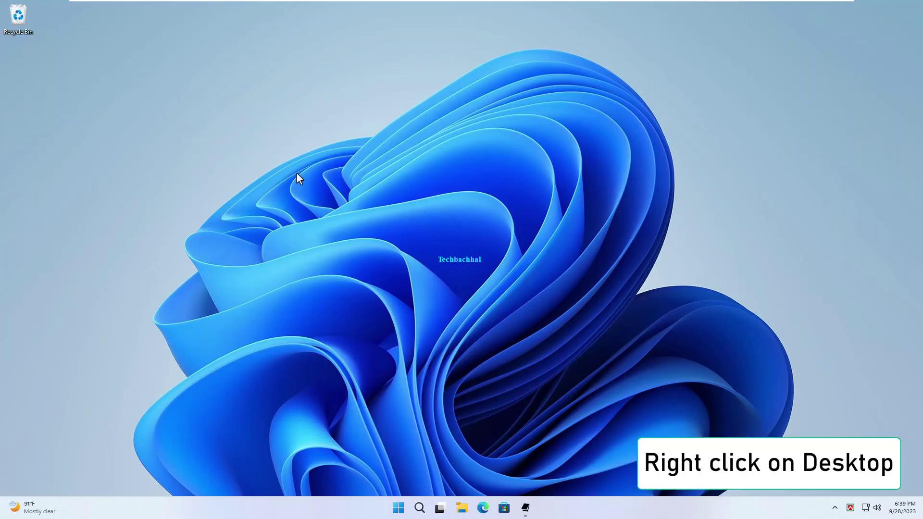
Create a New folder on the desktop and select the Everything.{ED7BA470-8E54-465E-825C-99712043E01C} line in Notepad.
{"action": "right_click", "coordinate": [296, 172]}
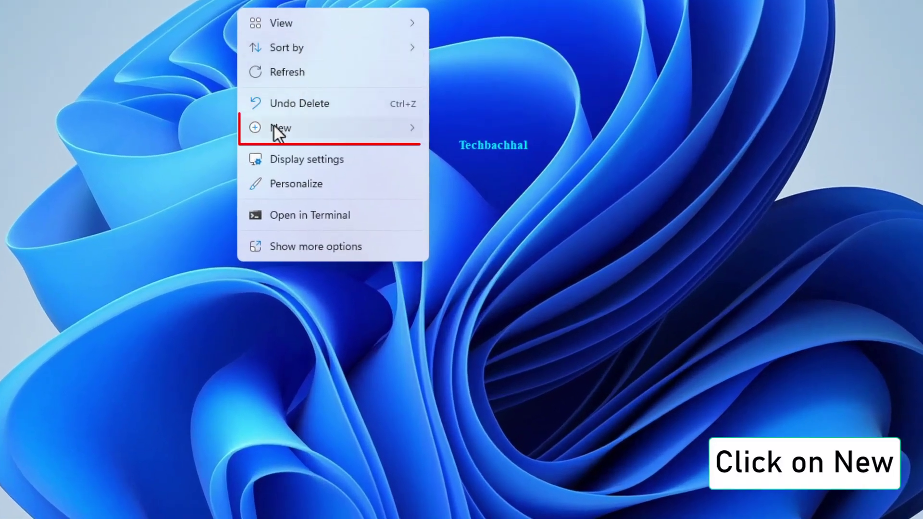
{"action": "left_click", "coordinate": [275, 128]}
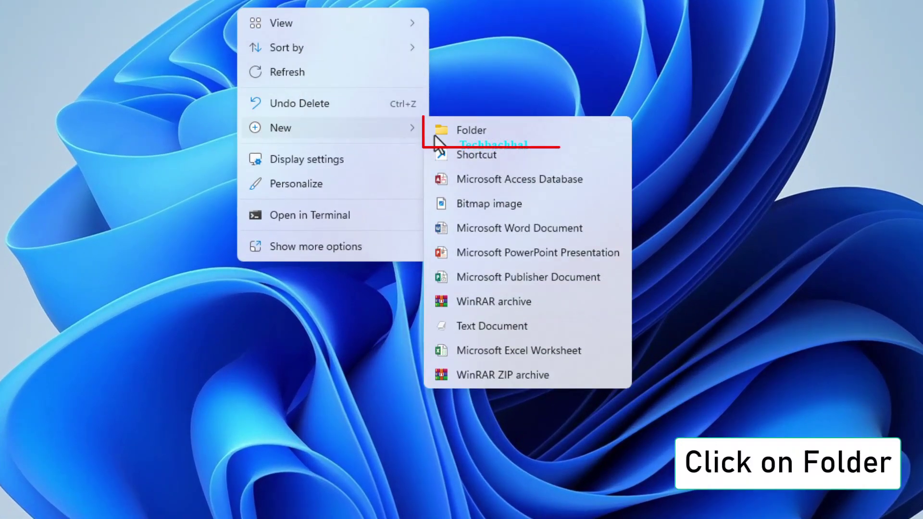
{"action": "left_click", "coordinate": [482, 131]}
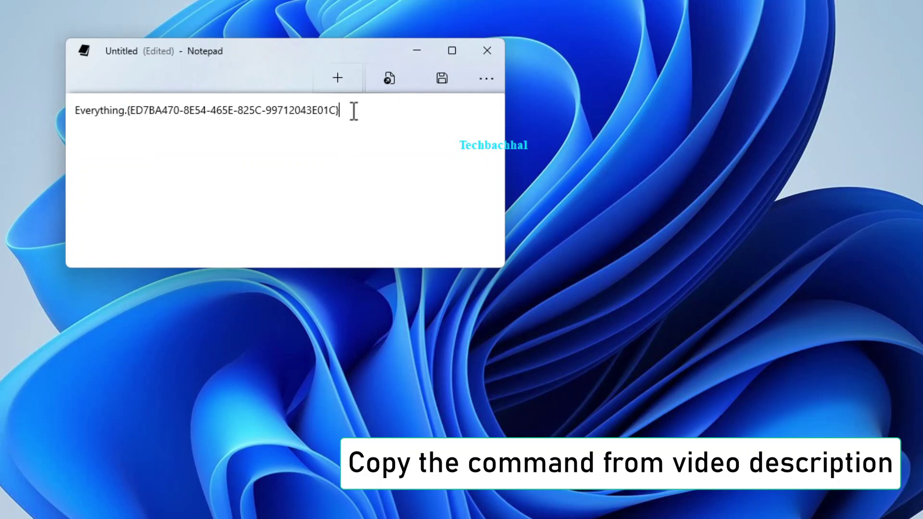
{"action": "left_click_drag", "start_coordinate": [353, 111], "coordinate": [12, 109]}
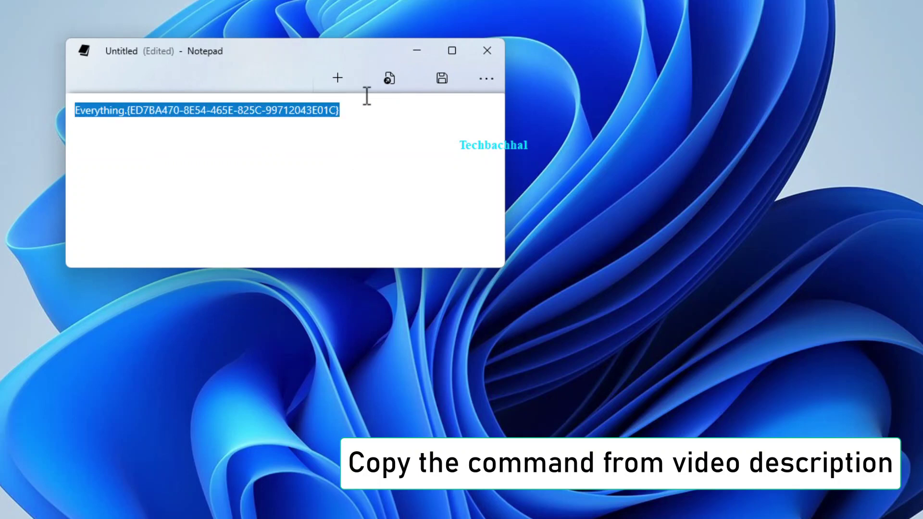
{"action": "left_click", "coordinate": [417, 50]}
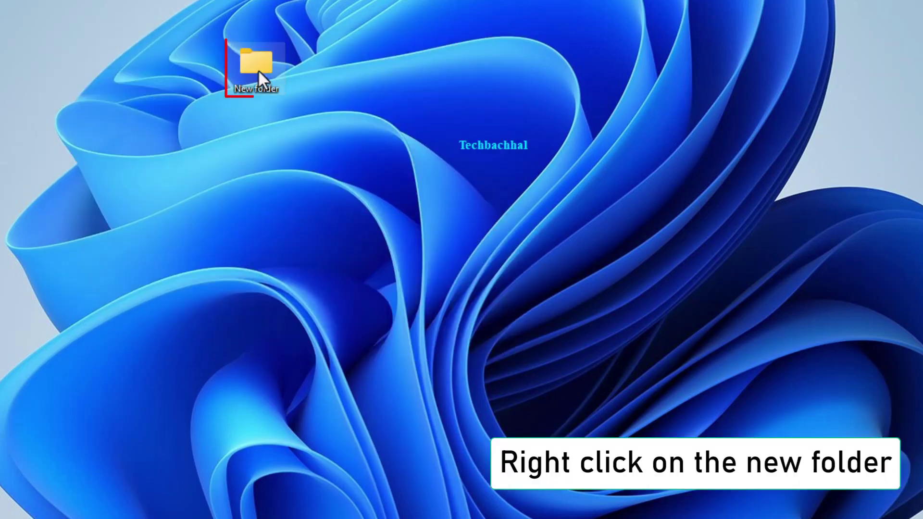
Rename New folder to the pasted Everything GUID, making it an All Tasks folder.
{"action": "right_click", "coordinate": [257, 69]}
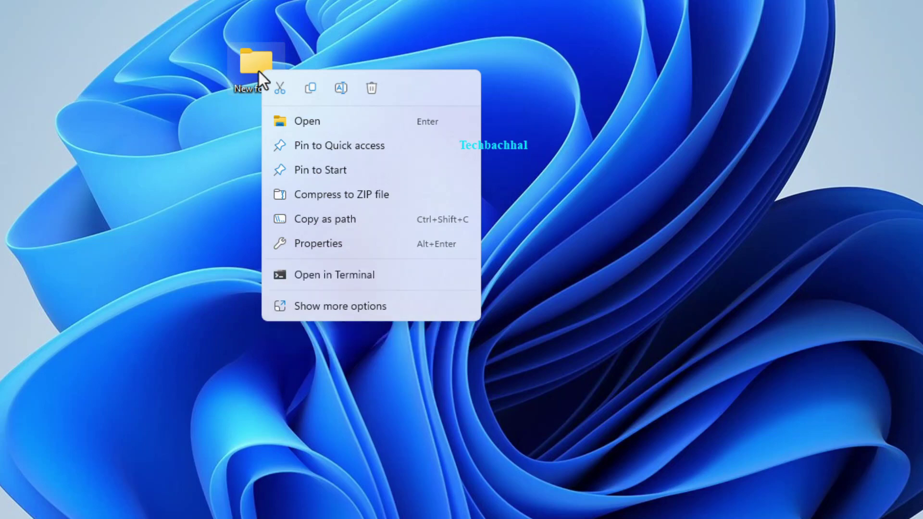
{"action": "left_click", "coordinate": [342, 88]}
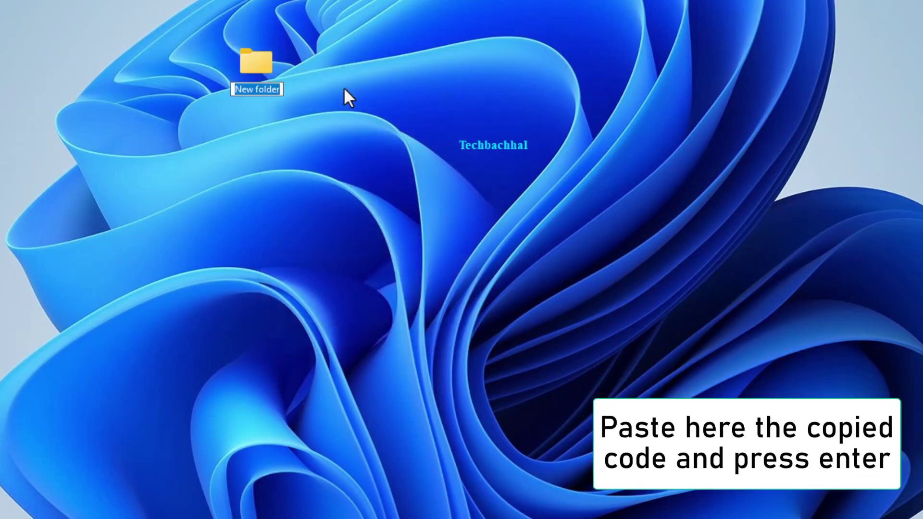
{"action": "type", "text": "{ED7BA470-8E54-465E-825C-99712043E01C}"}
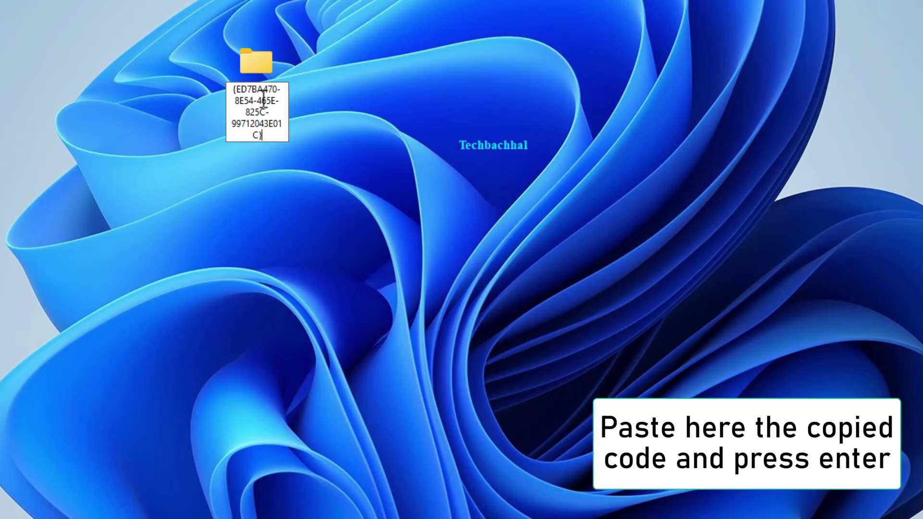
{"action": "key", "text": "Return"}
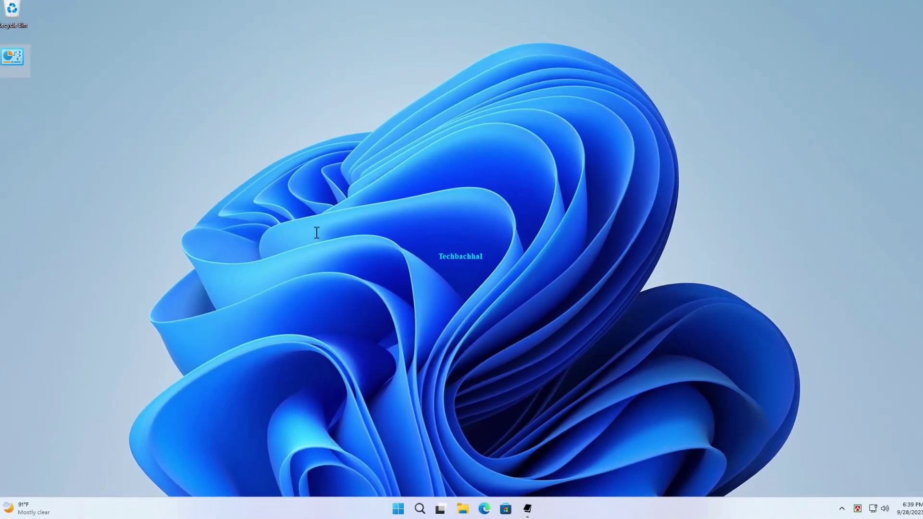
{"action": "double_click", "coordinate": [13, 66]}
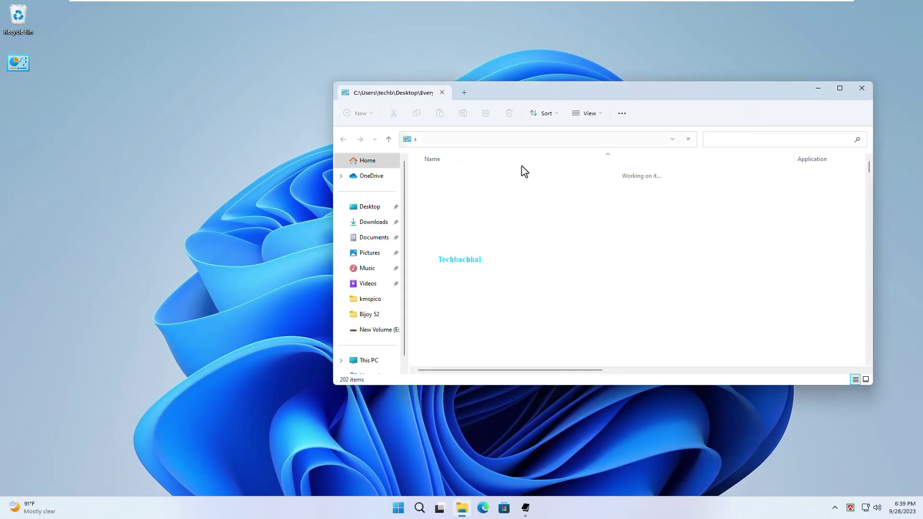
{"action": "scroll", "coordinate": [521, 290], "scroll_direction": "down", "scroll_amount": 6}
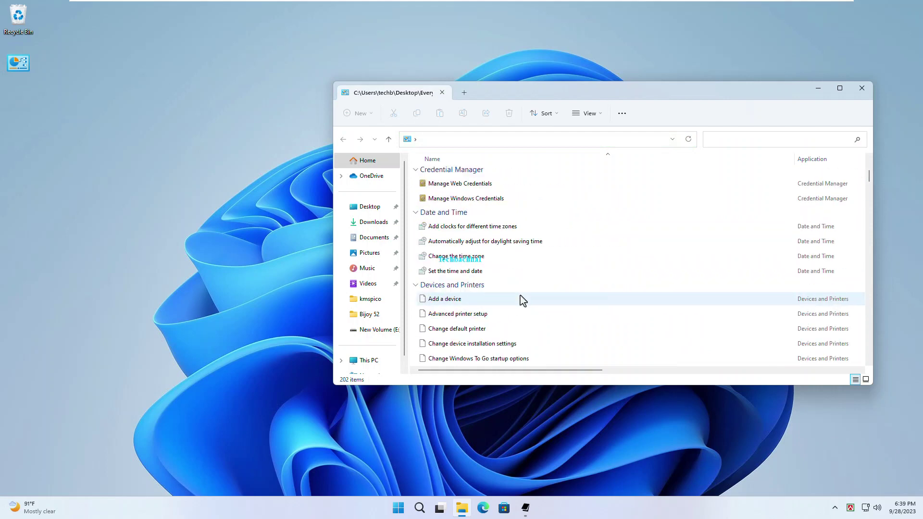
{"action": "scroll", "coordinate": [519, 308], "scroll_direction": "down", "scroll_amount": 2}
{"action": "scroll", "coordinate": [538, 277], "scroll_direction": "down", "scroll_amount": 4}
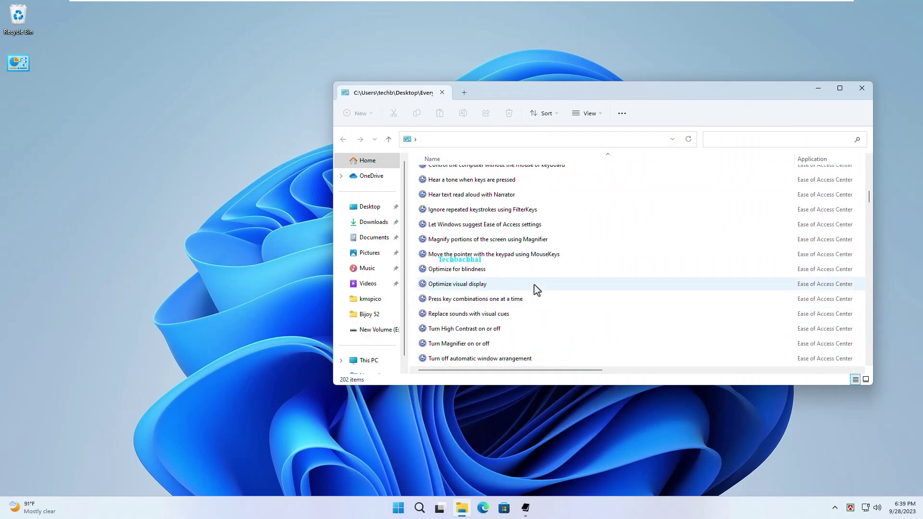
{"action": "left_click", "coordinate": [859, 90]}
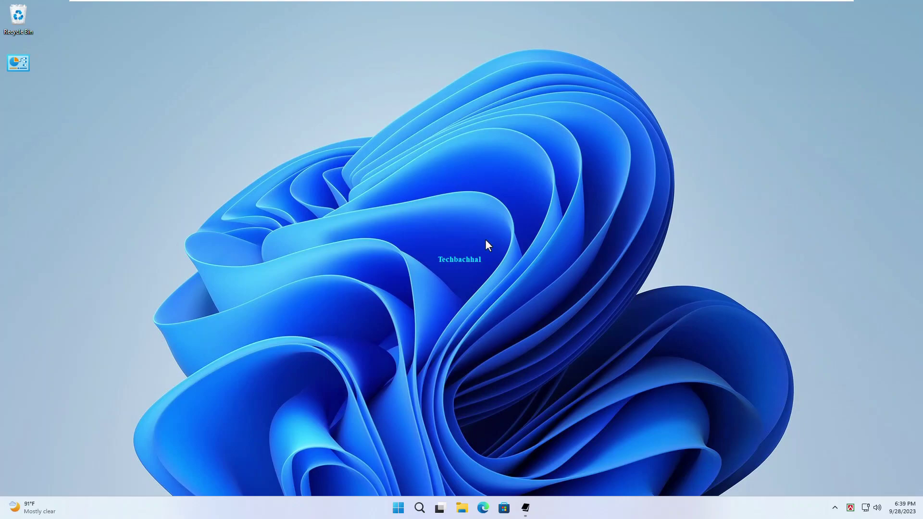